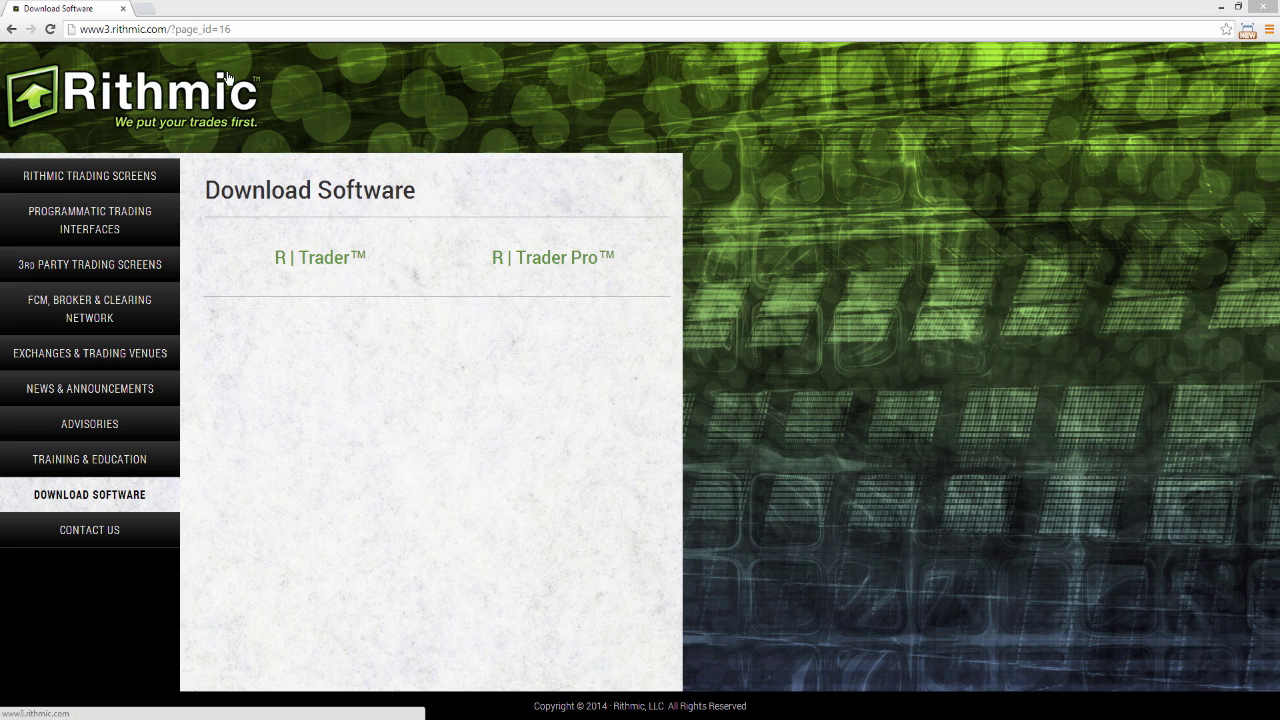
Download the R | Trader installer rtrader.msi (11.9 MB) from Rithmic Trading Screens' Download Software page
left_click(104, 186)
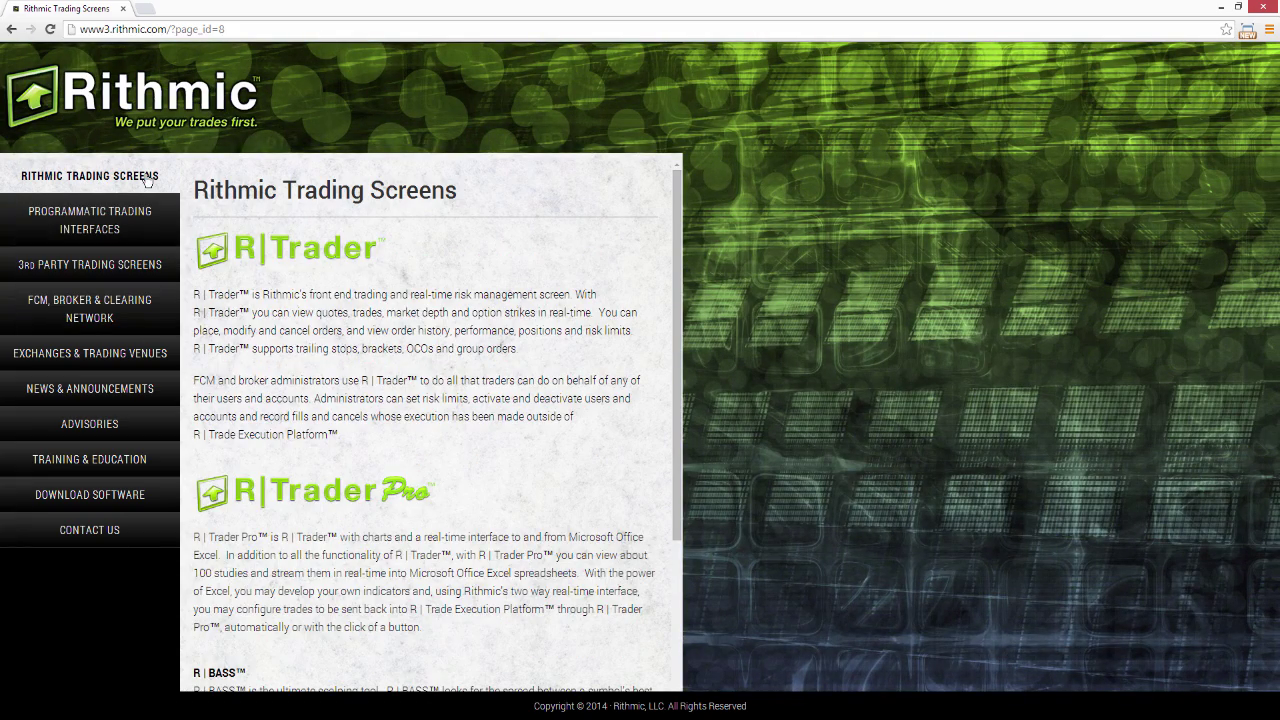
left_click(163, 497)
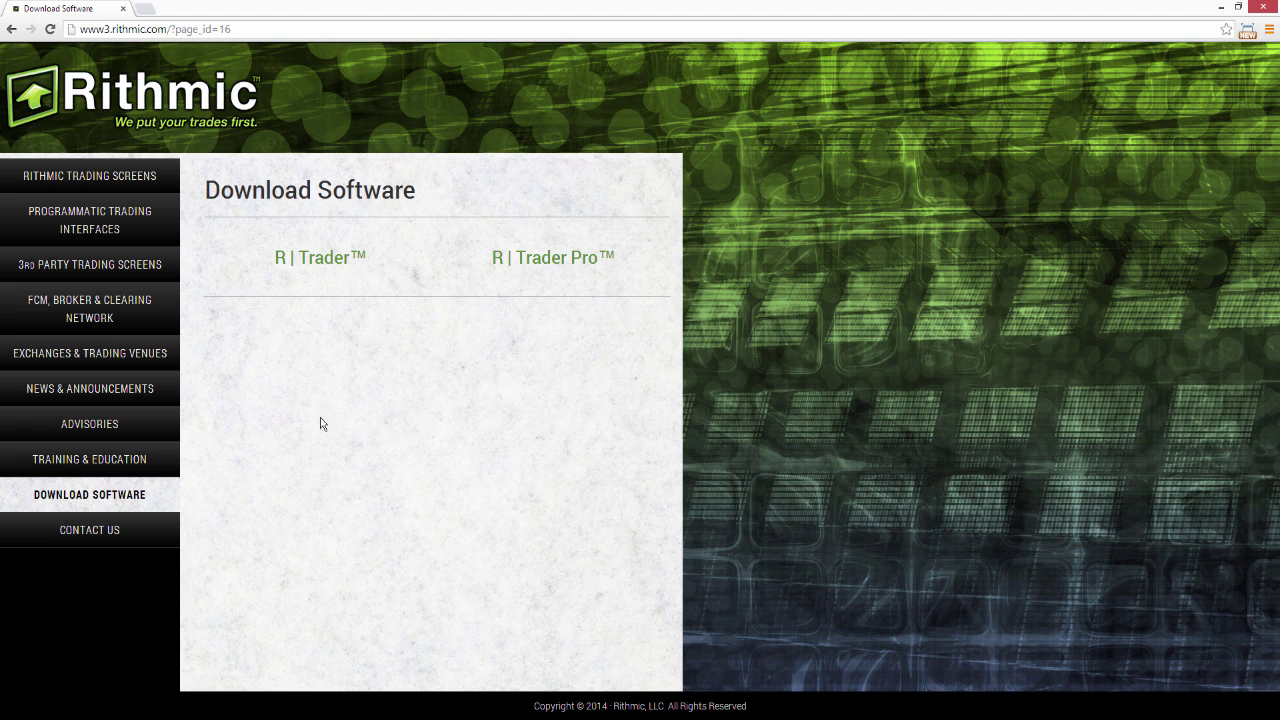
left_click(326, 266)
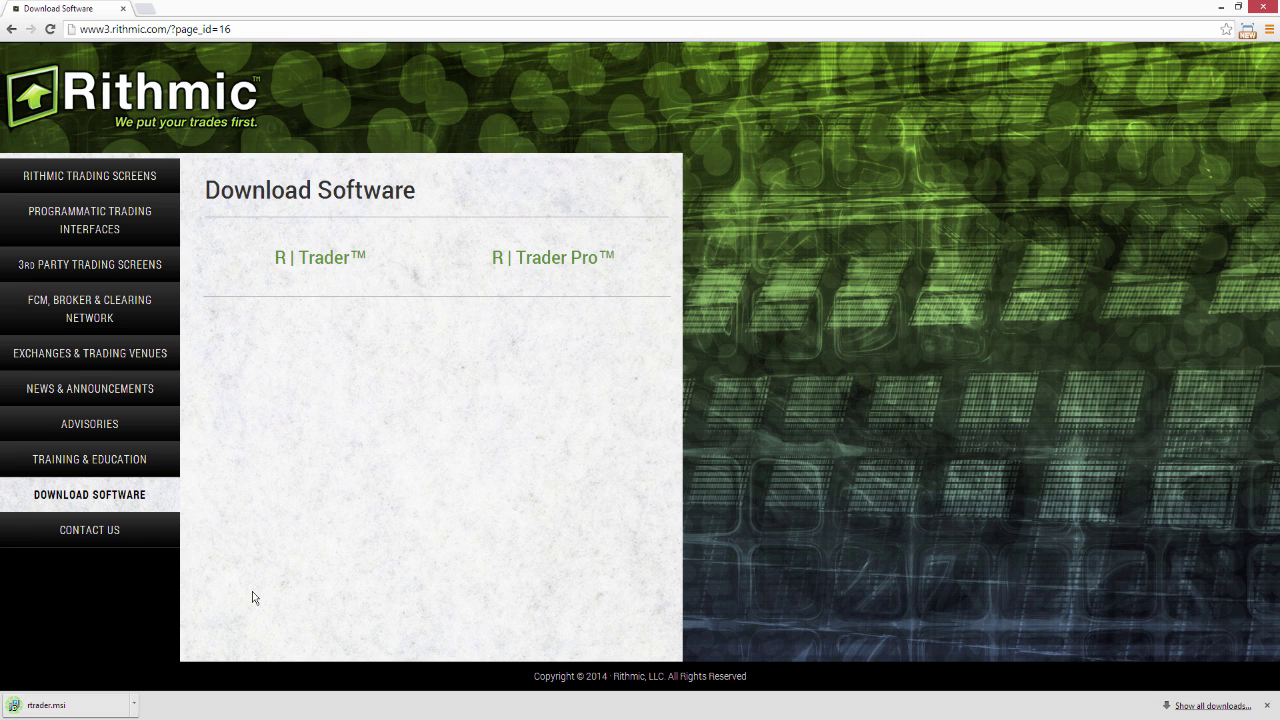
Run rtrader.msi and install Rithmic Trader 12.27.0.0 in the default folder, accepting the licence, then launch it
left_click(88, 708)
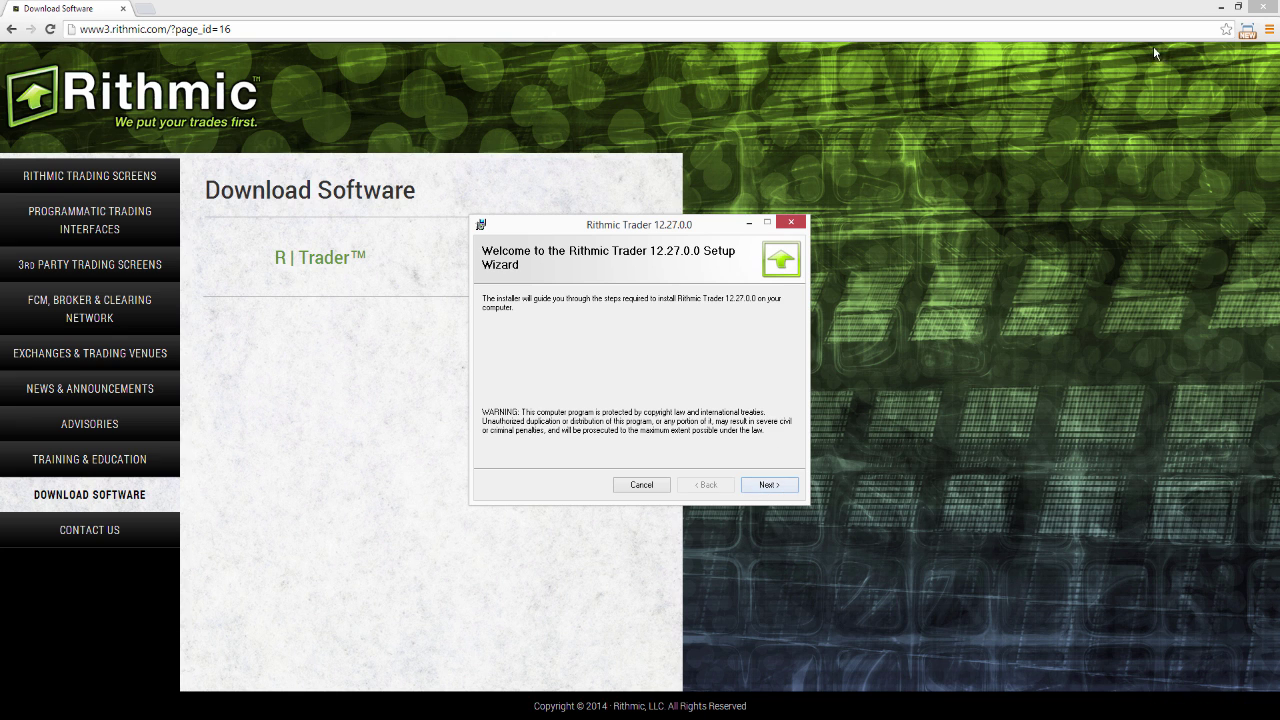
left_click(1218, 8)
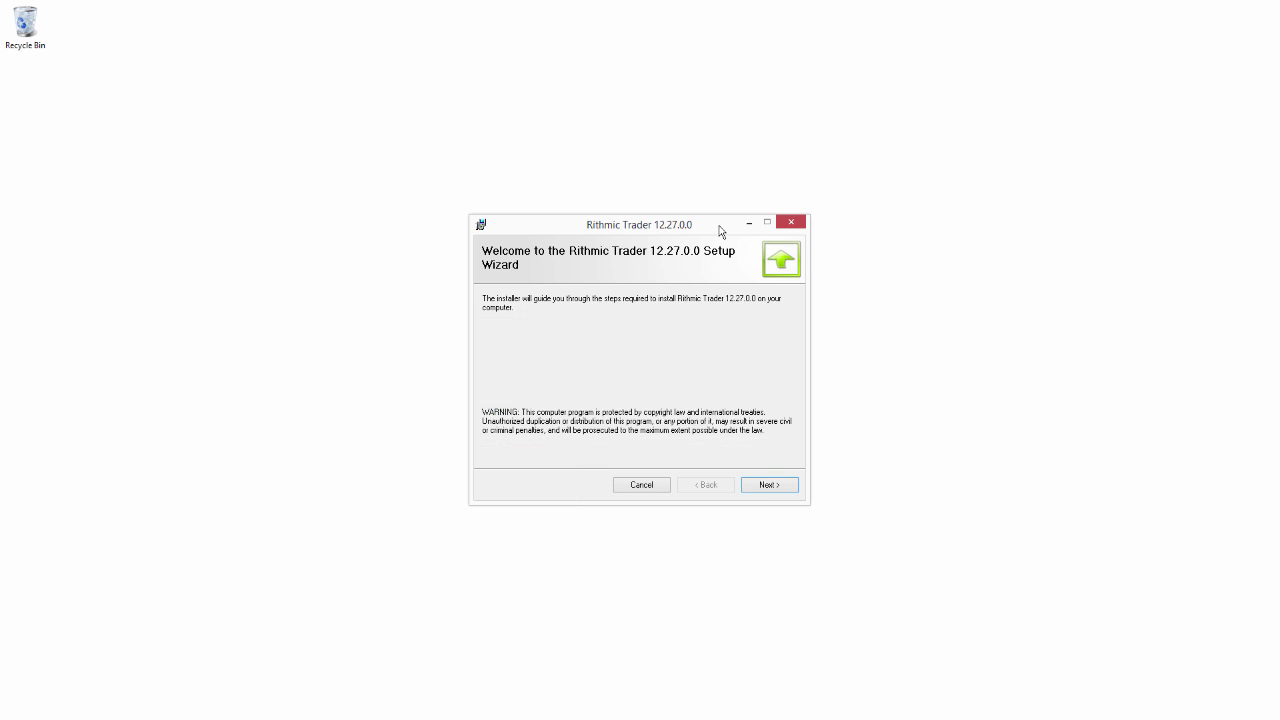
left_click(752, 490)
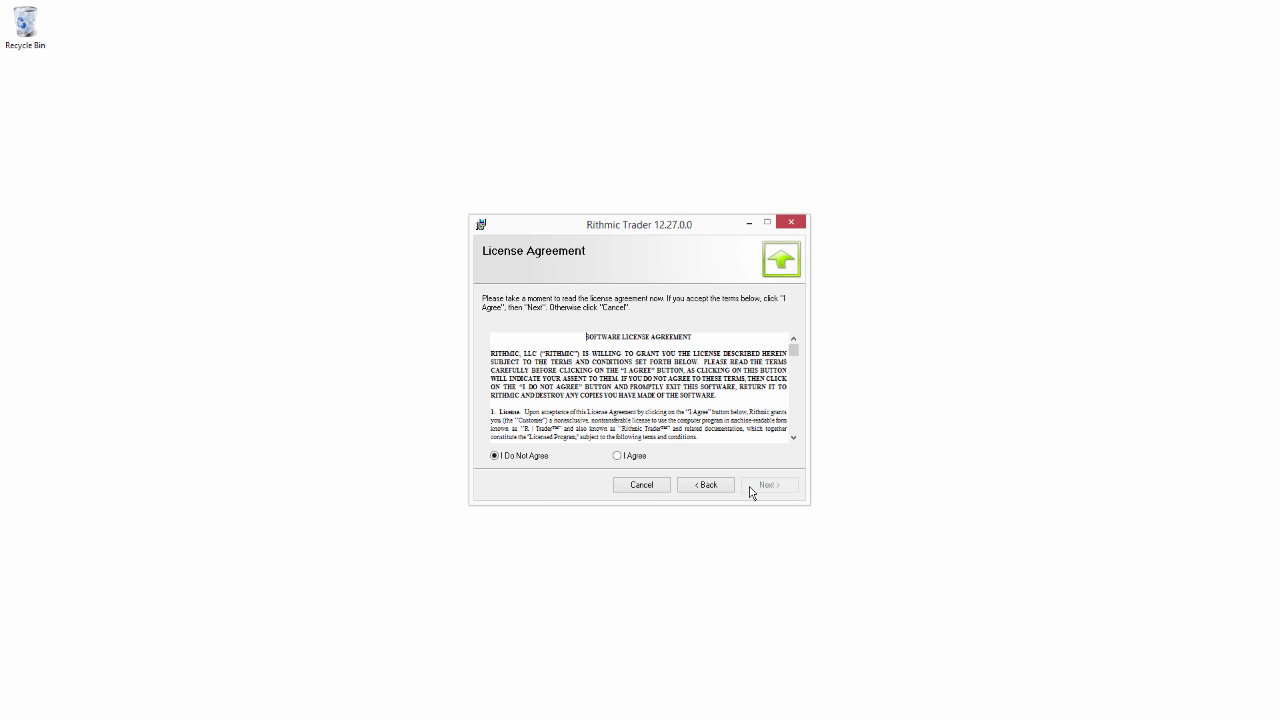
left_click(637, 458)
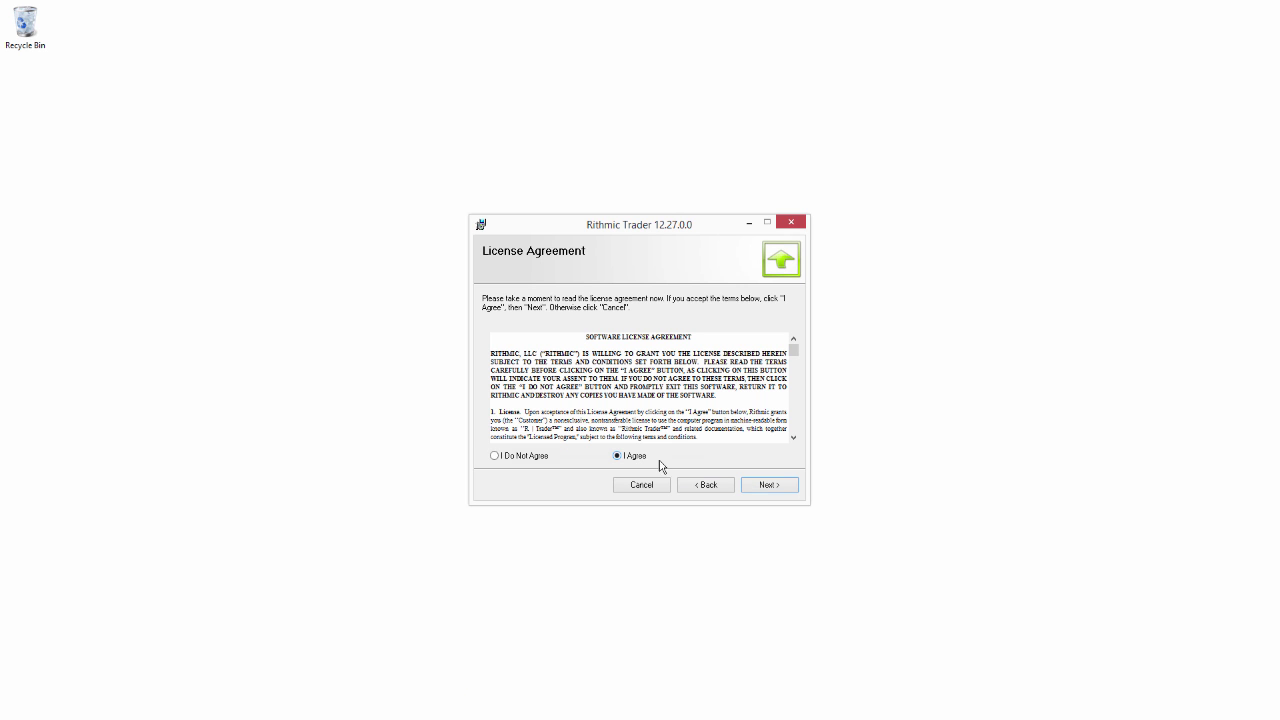
left_click(765, 485)
left_click(764, 487)
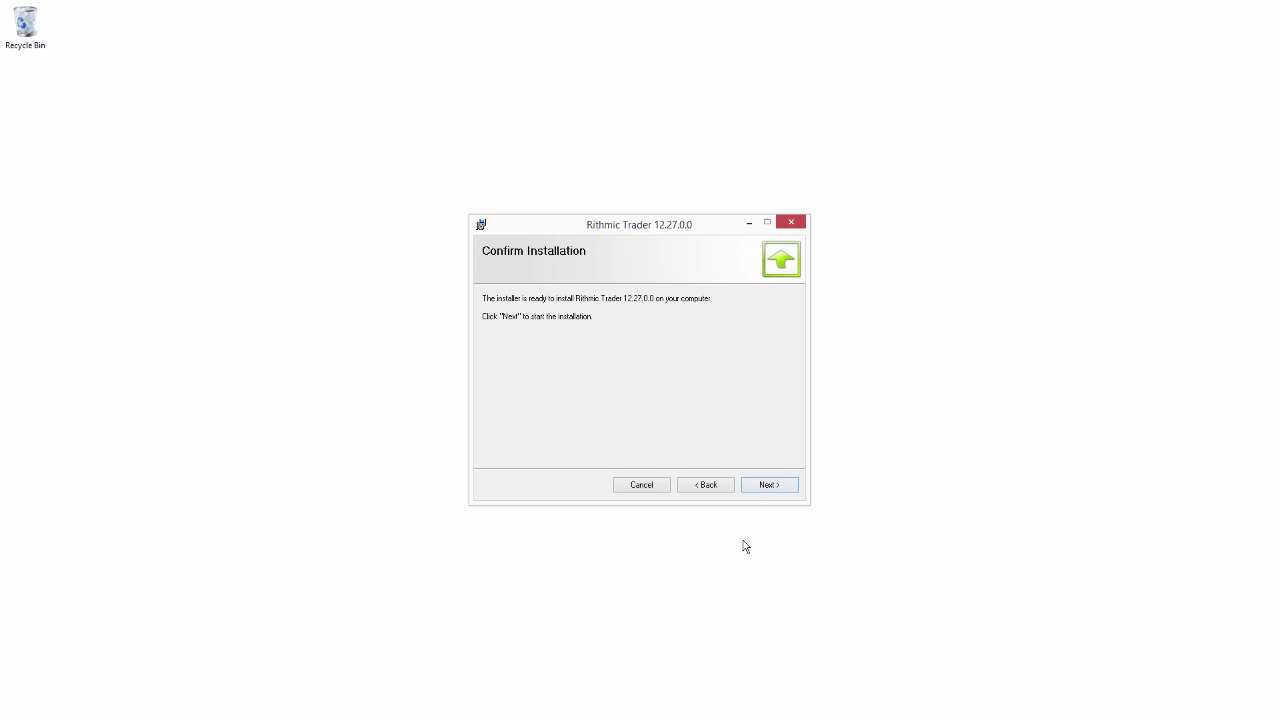
left_click(758, 486)
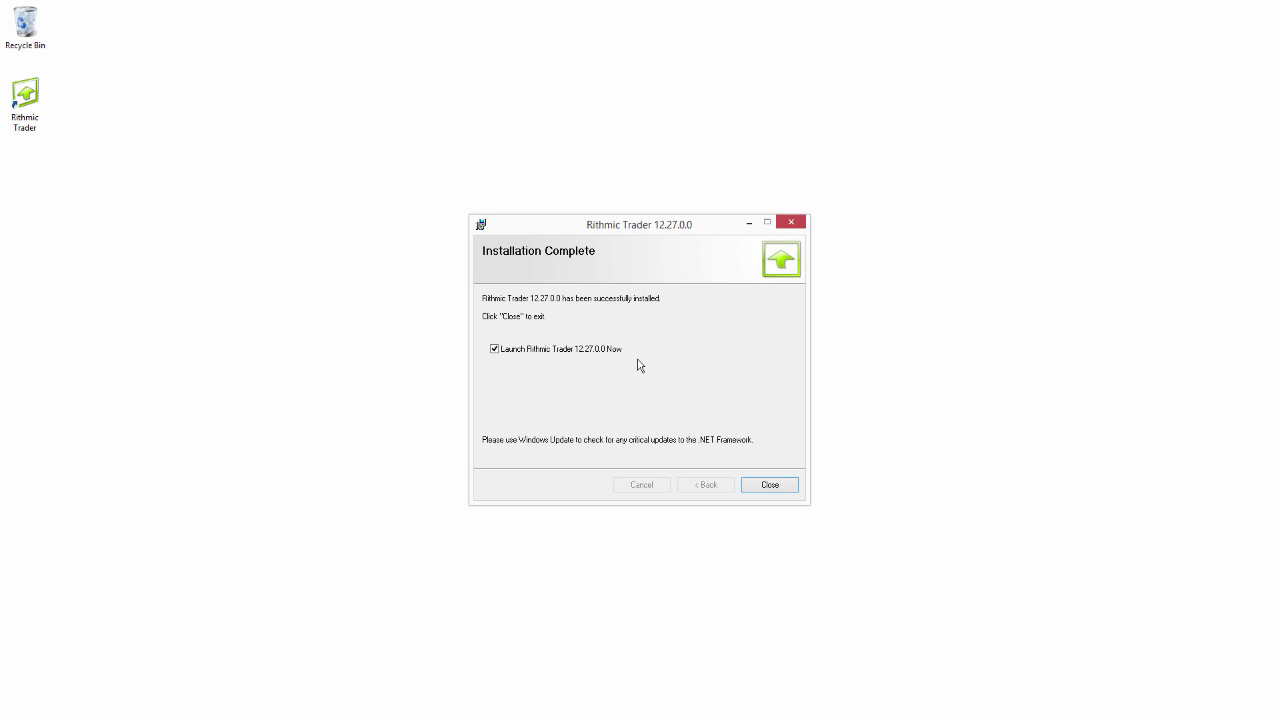
left_click(789, 488)
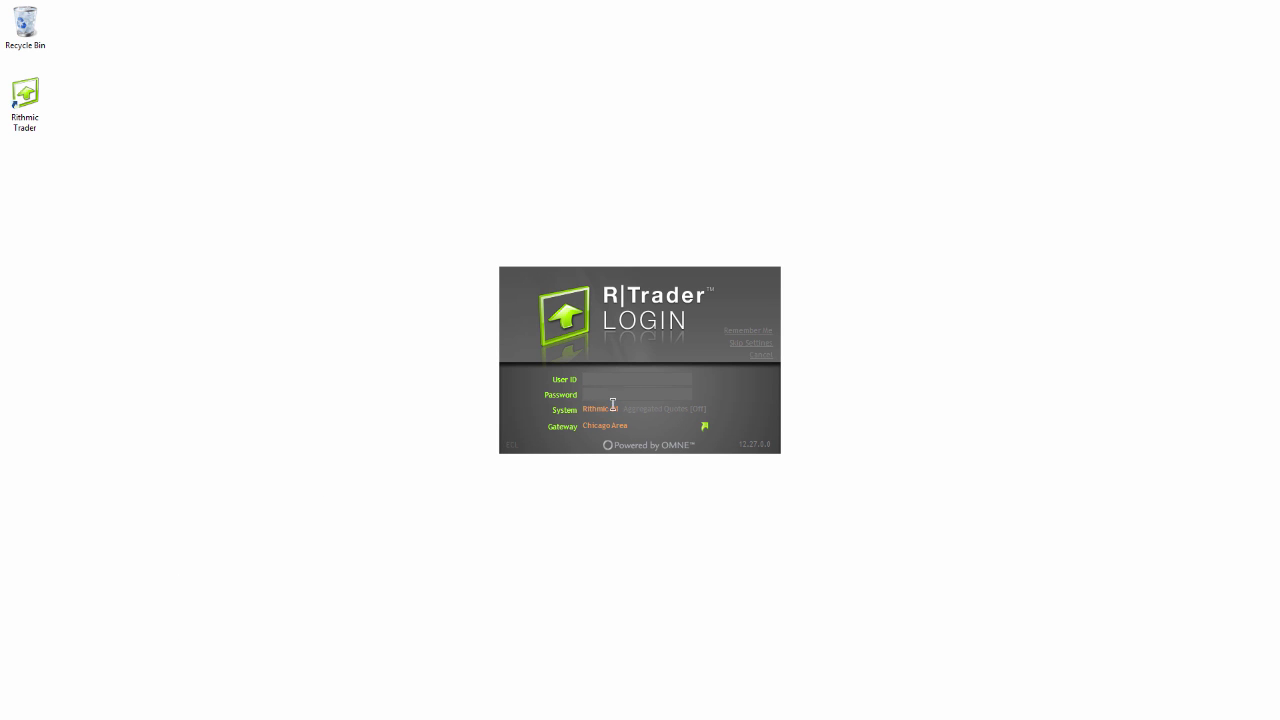
Enter the paper-trading user ID and the account password in the R|Trader login window
left_click(626, 387)
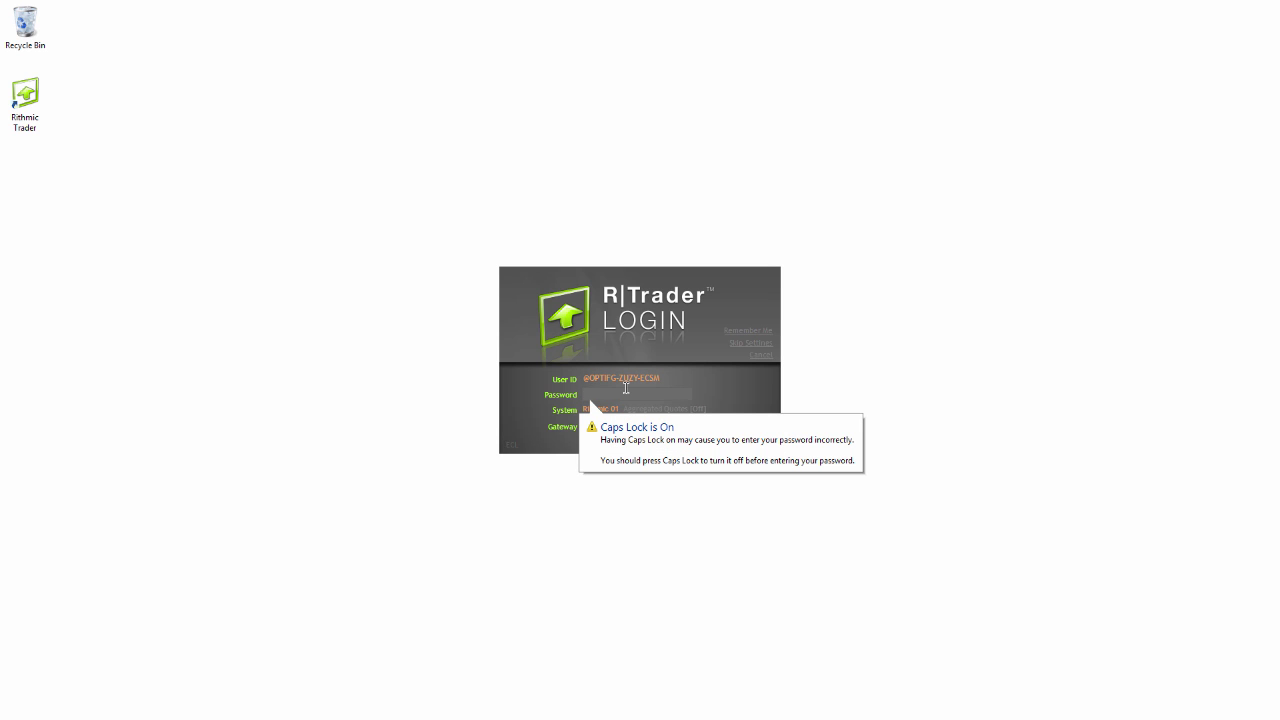
type("••")
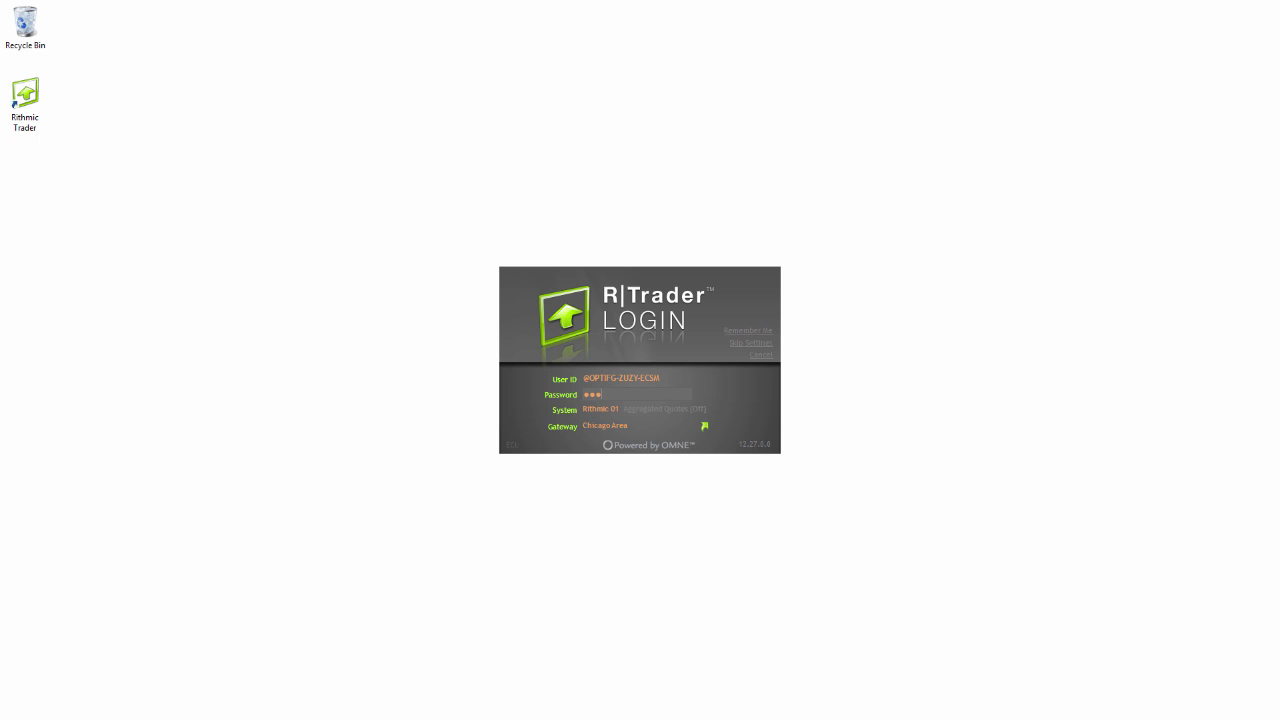
type("••••")
Select the Rithmic Paper Trading system and log in
left_click(616, 412)
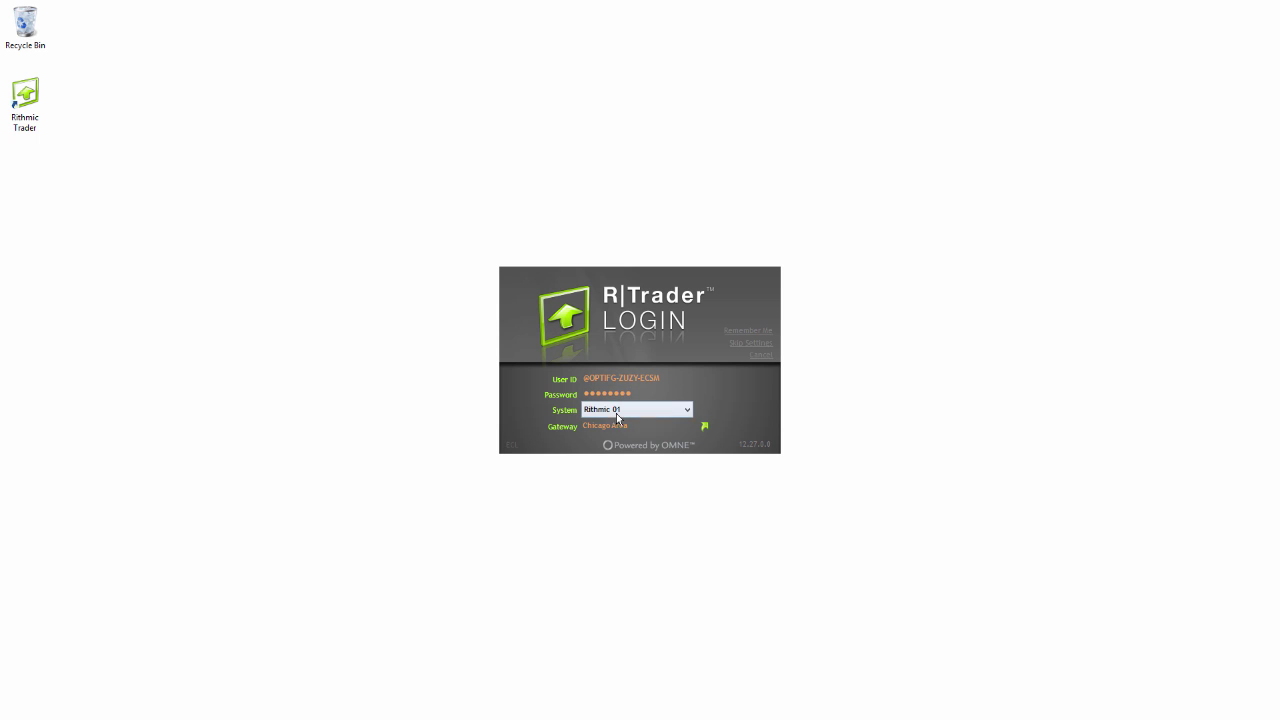
left_click(688, 412)
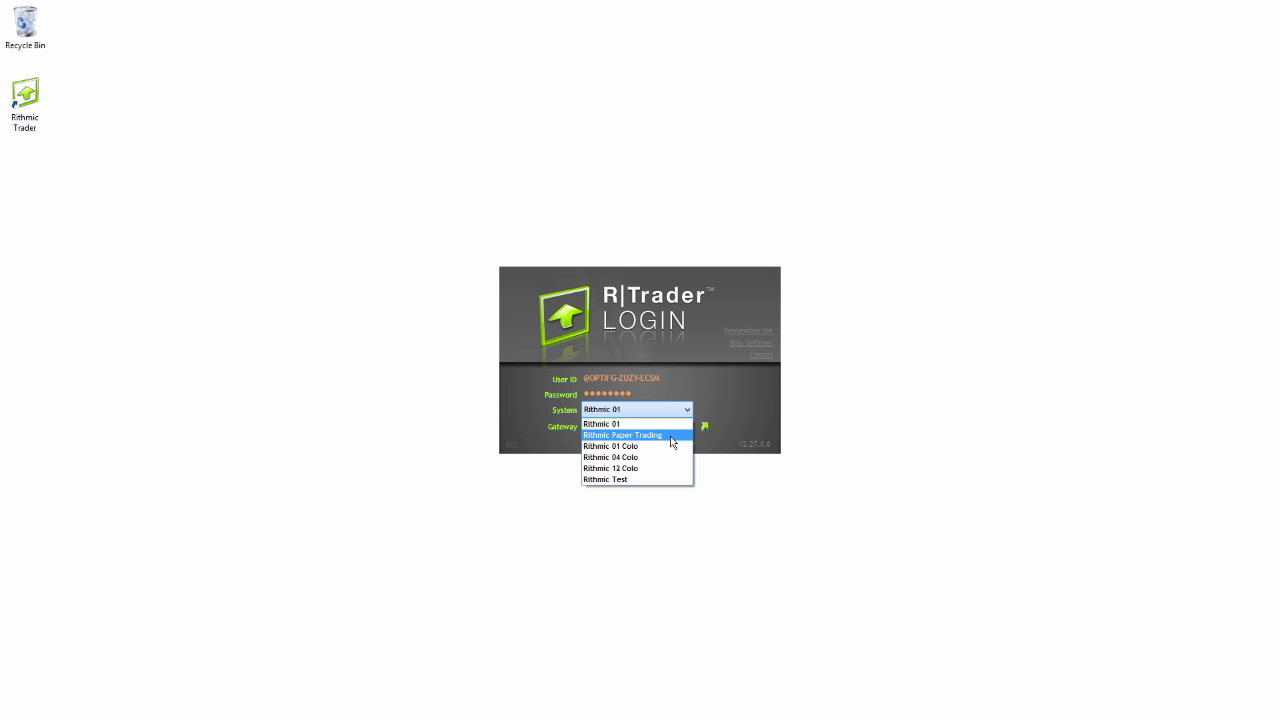
left_click(670, 436)
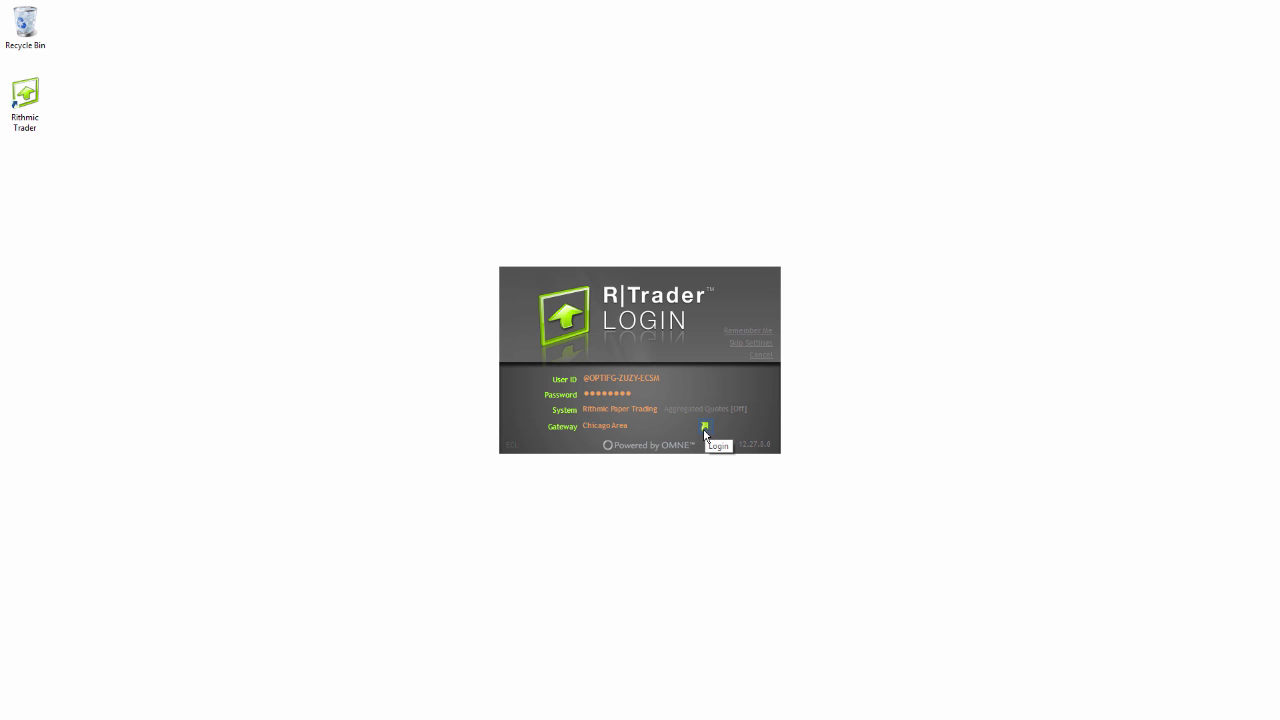
left_click(705, 429)
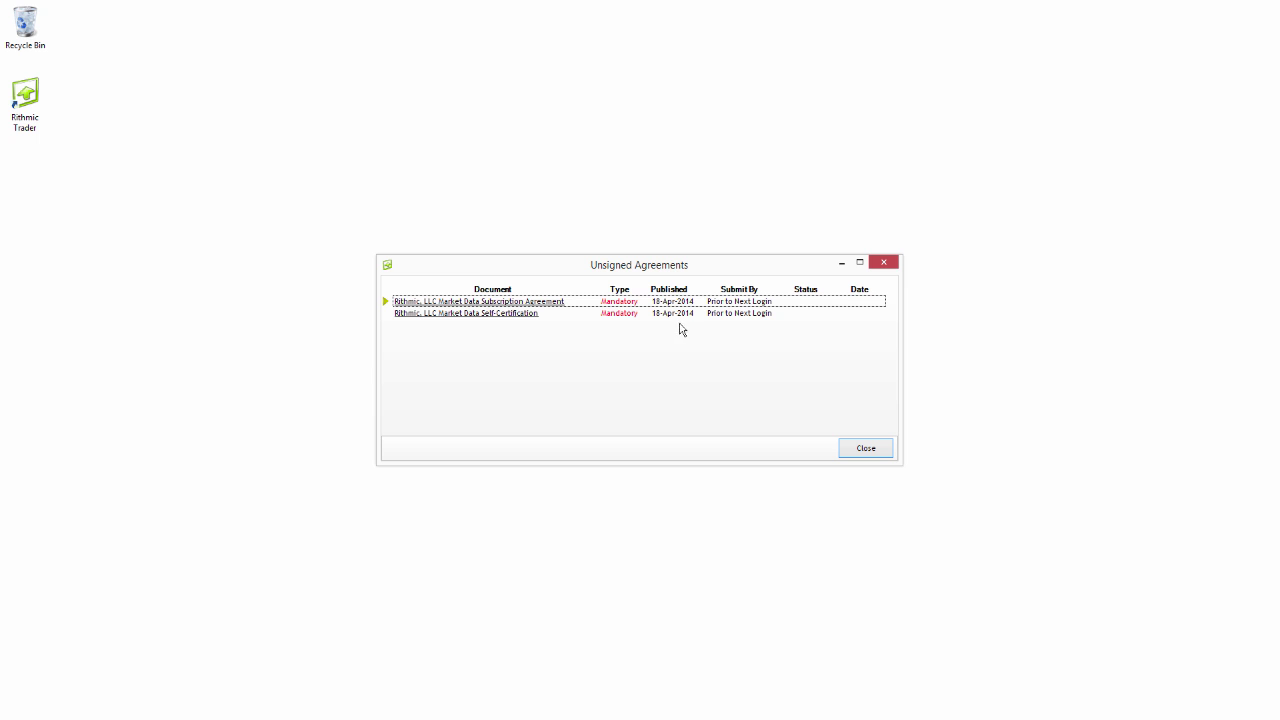
Open the Market Data Subscription Agreement, read it through to the end and accept it with I Agree
left_click(559, 302)
left_click_drag(776, 269, 1088, 303)
left_click(780, 250)
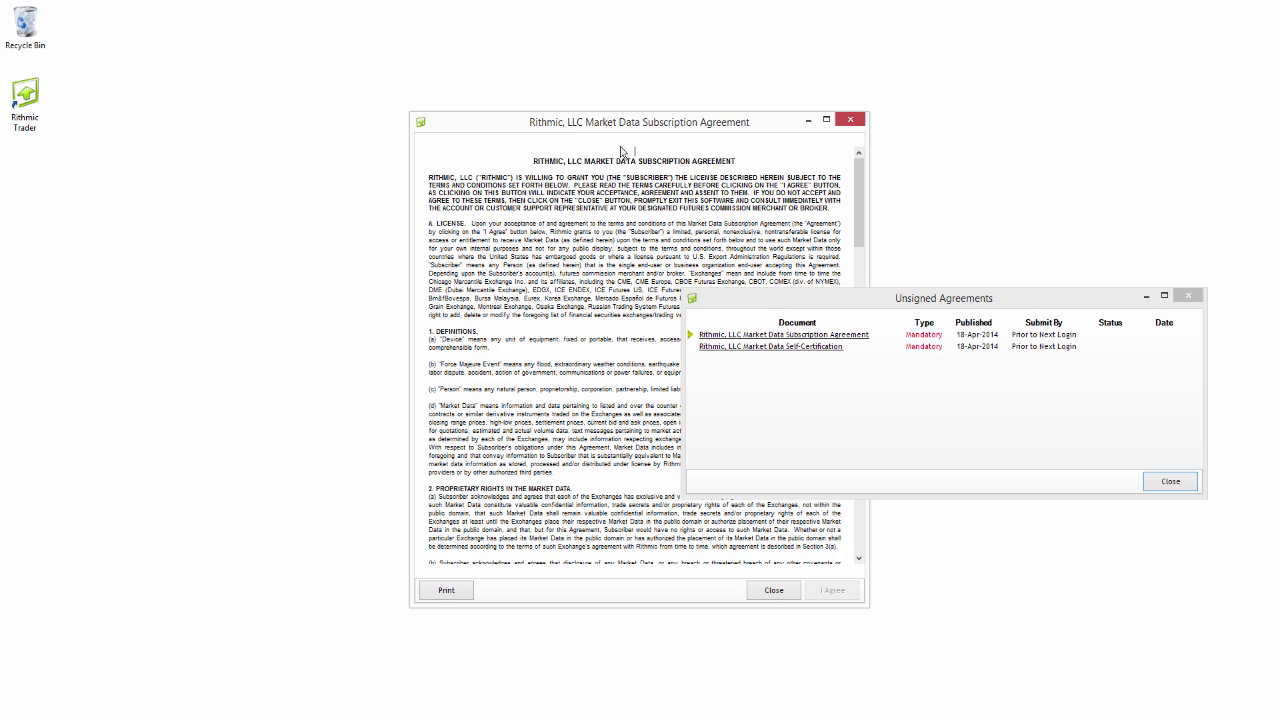
left_click_drag(633, 119, 414, 121)
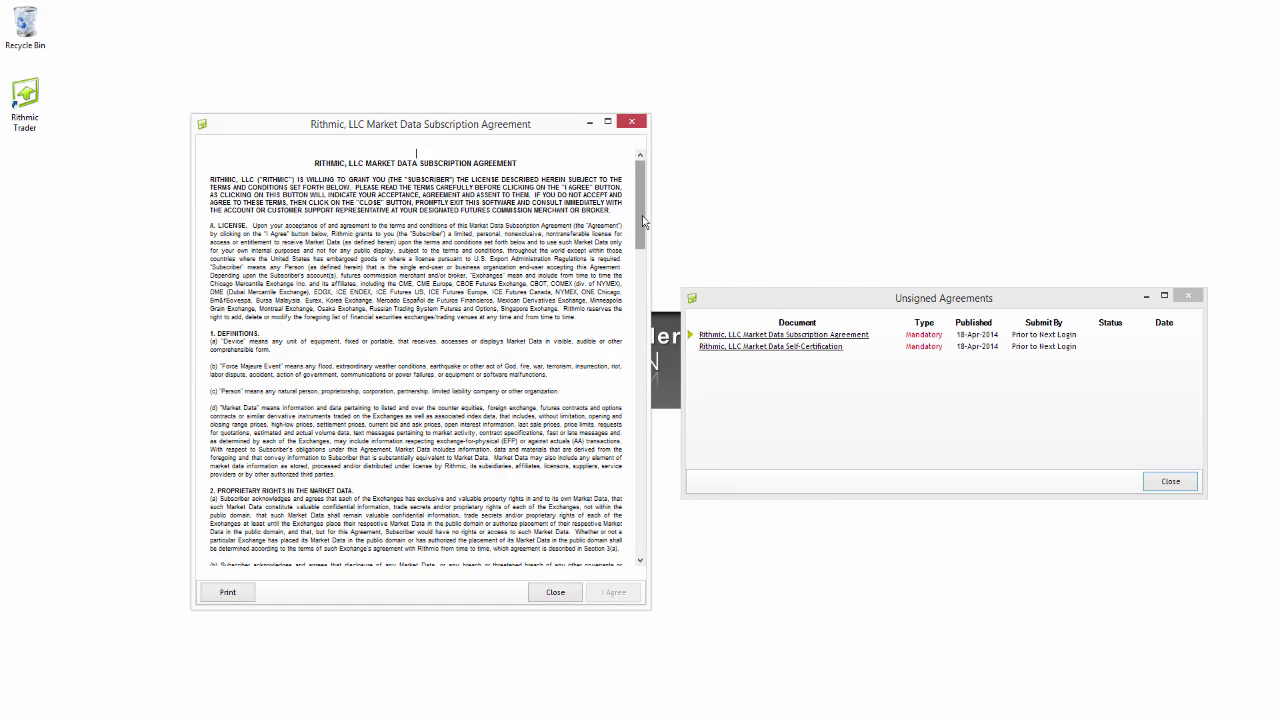
scroll(640, 230, "down", 15)
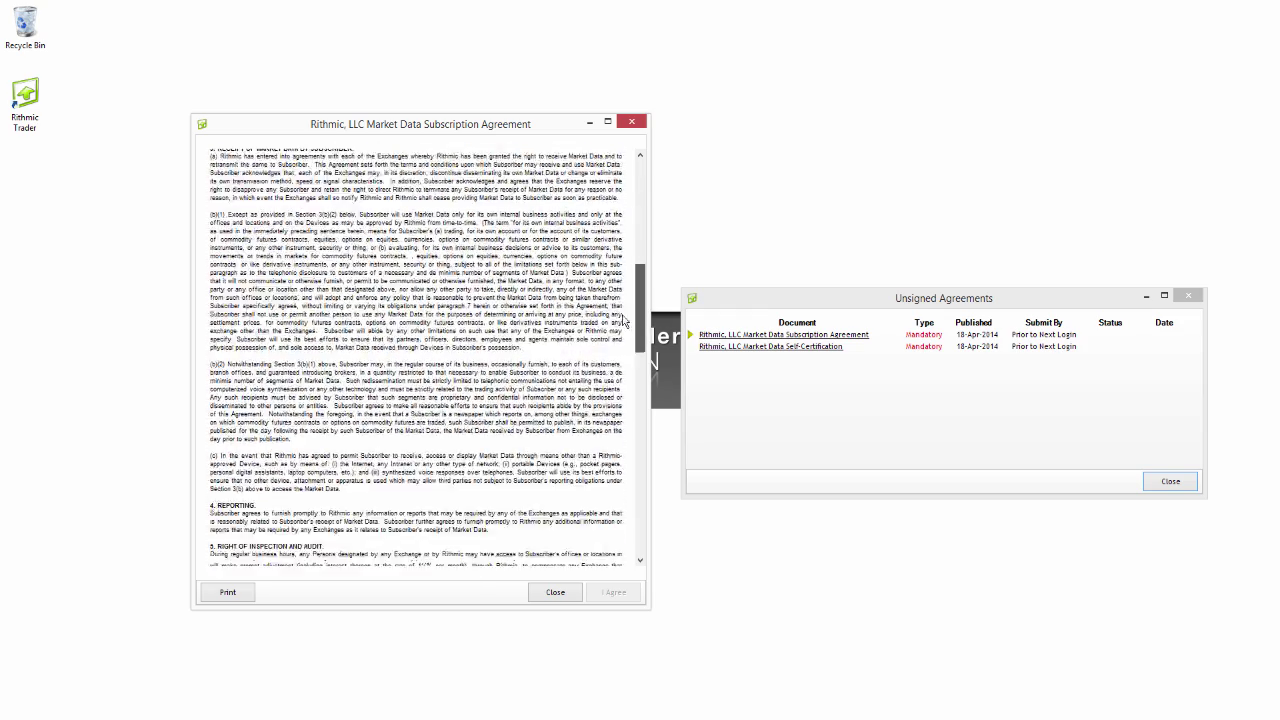
scroll(618, 376, "down", 10)
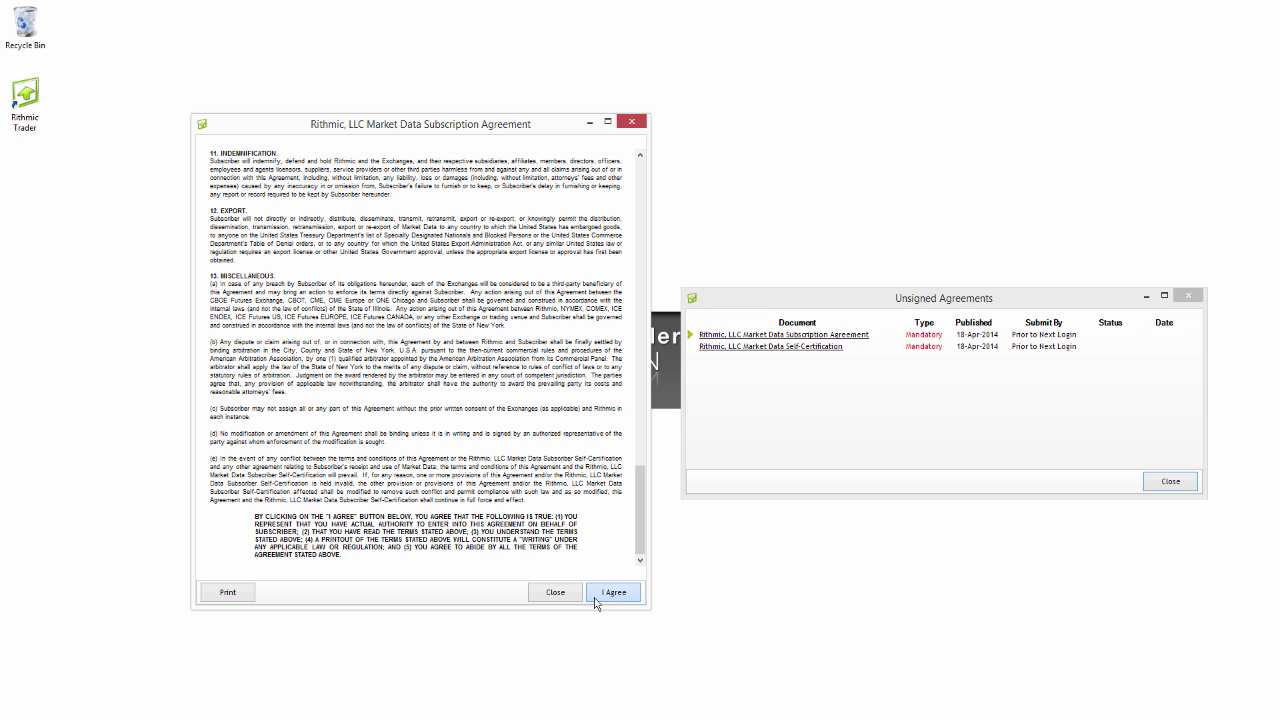
left_click(596, 596)
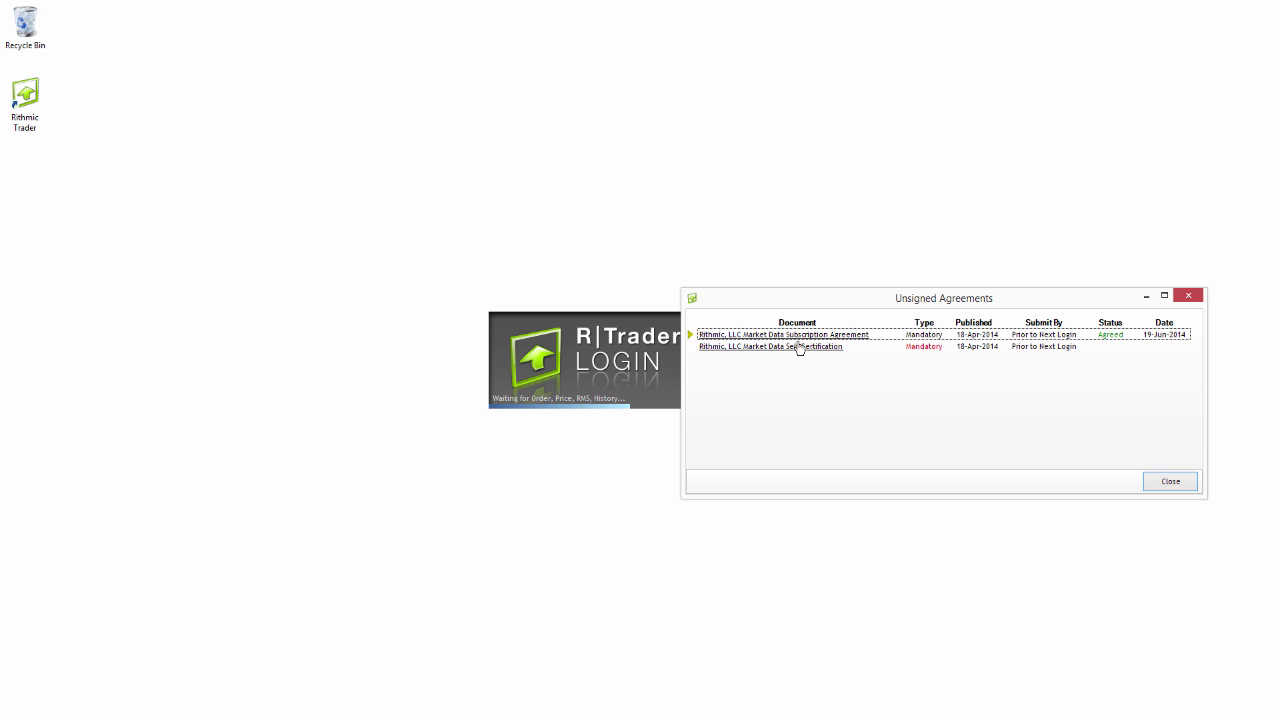
Open the Market Data Self-Certification, declare the market data subscriber type and submit it
left_click_drag(888, 303, 627, 315)
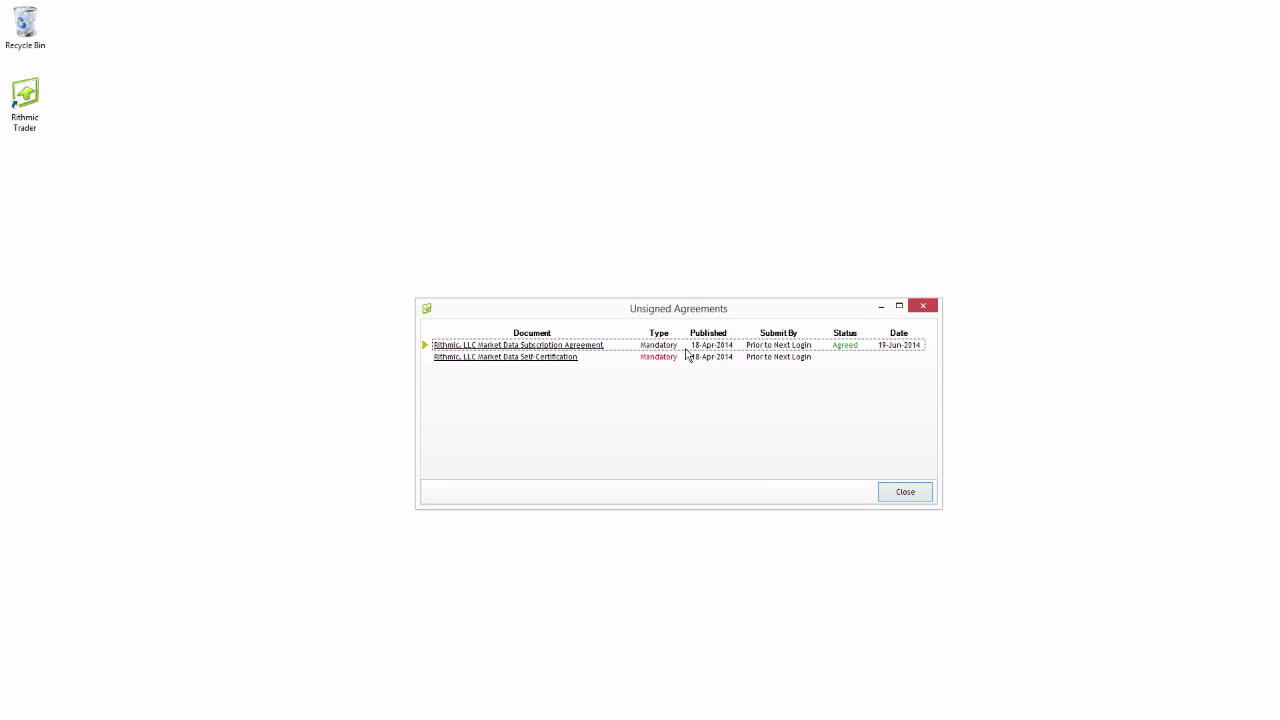
left_click(563, 365)
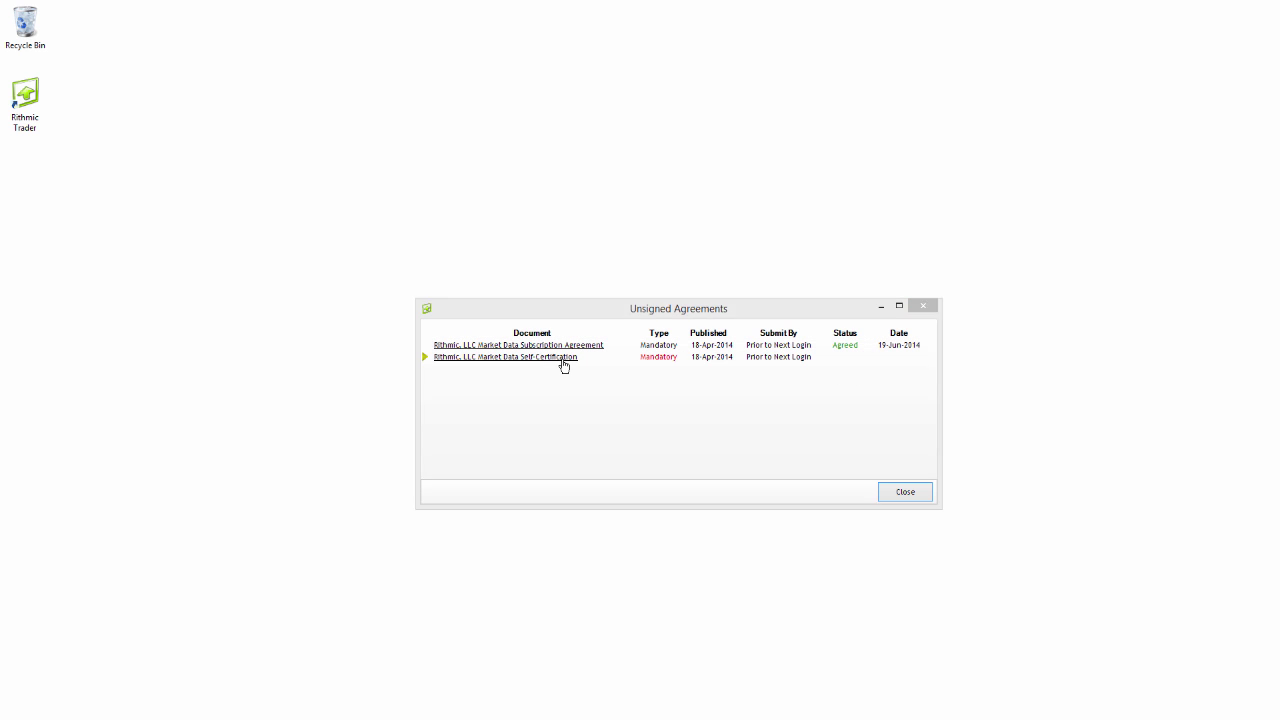
left_click_drag(661, 301, 834, 295)
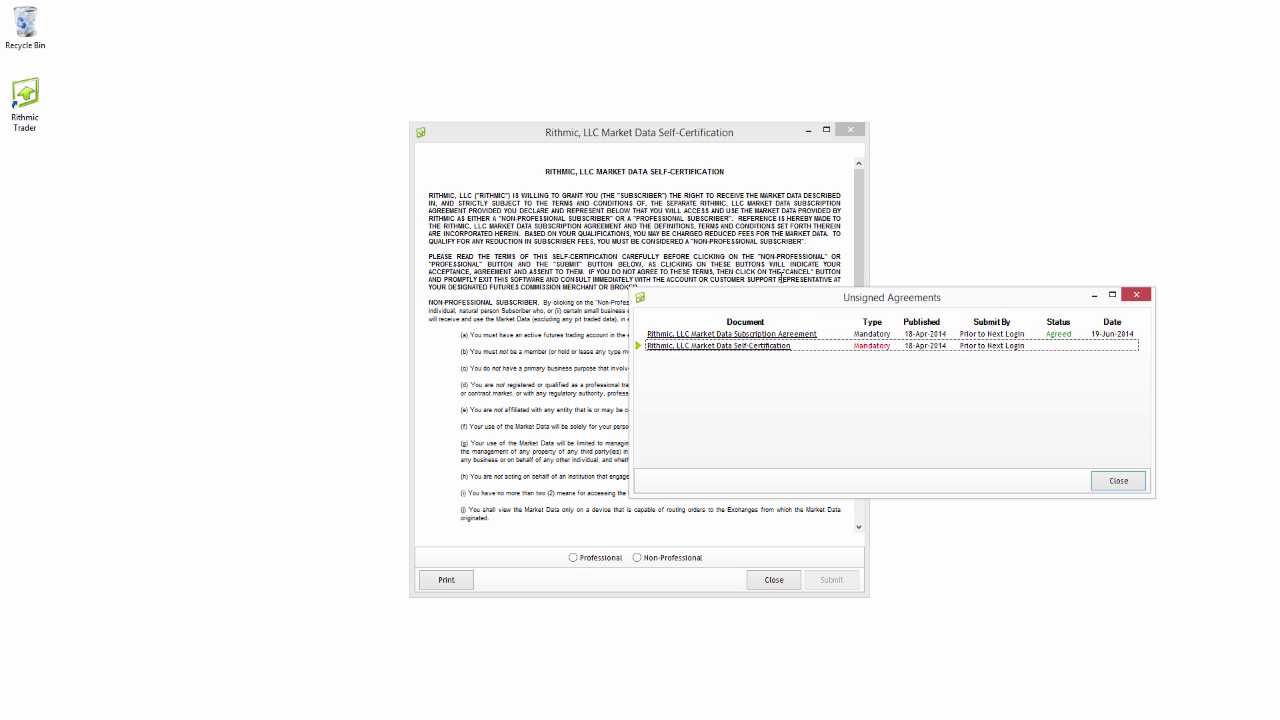
left_click_drag(718, 140, 474, 131)
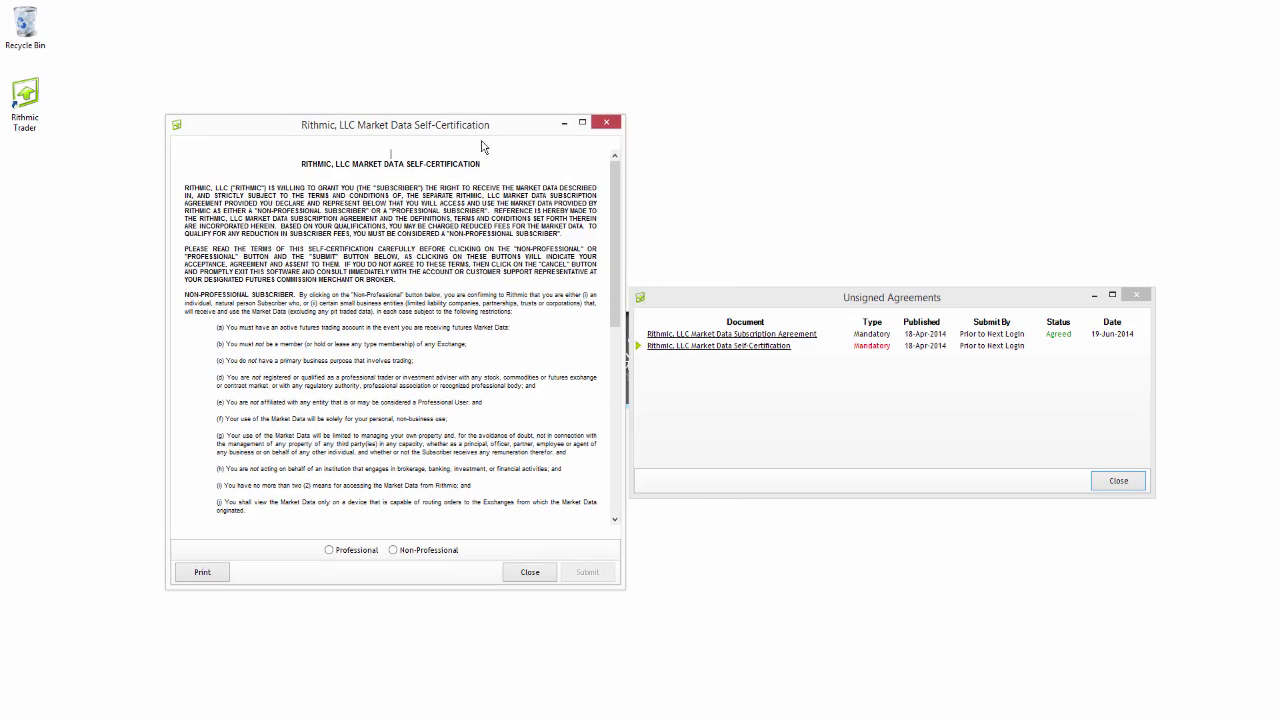
left_click_drag(618, 203, 618, 392)
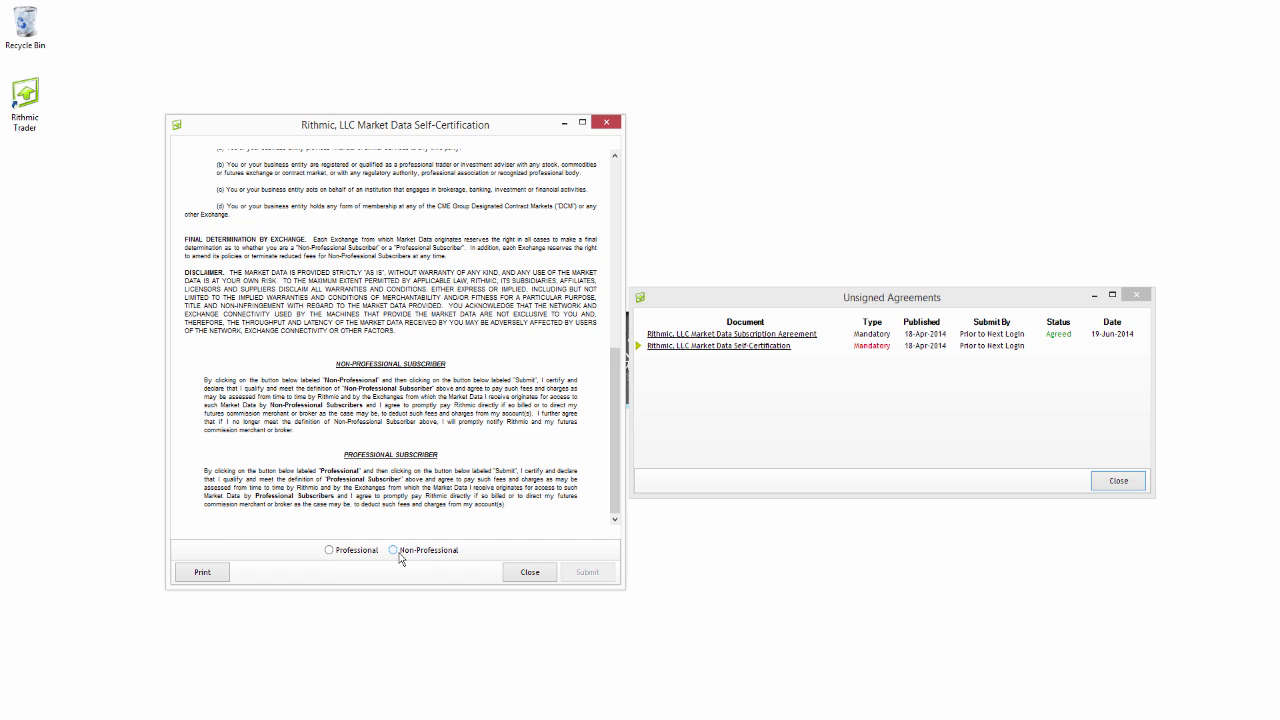
left_click(330, 551)
left_click(587, 572)
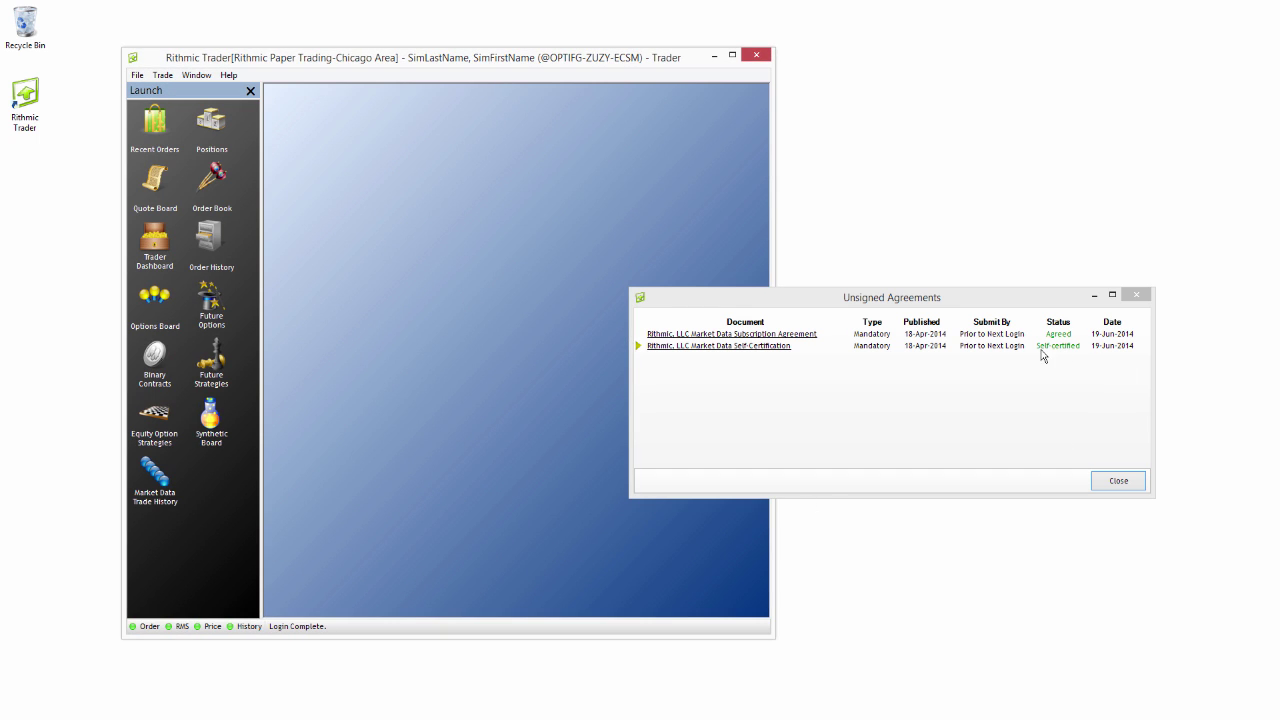
Close the Unsigned Agreements list and exit R|Trader with Save current settings enabled
left_click_drag(1023, 306, 971, 322)
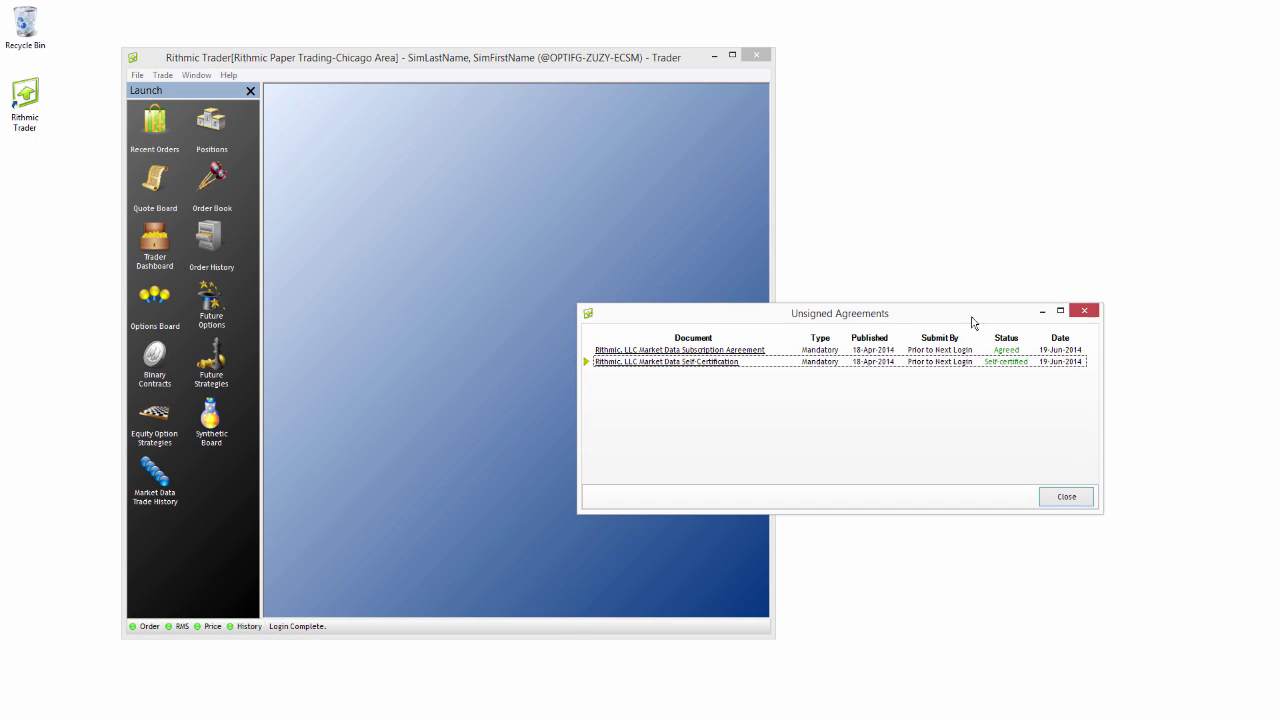
left_click(1066, 496)
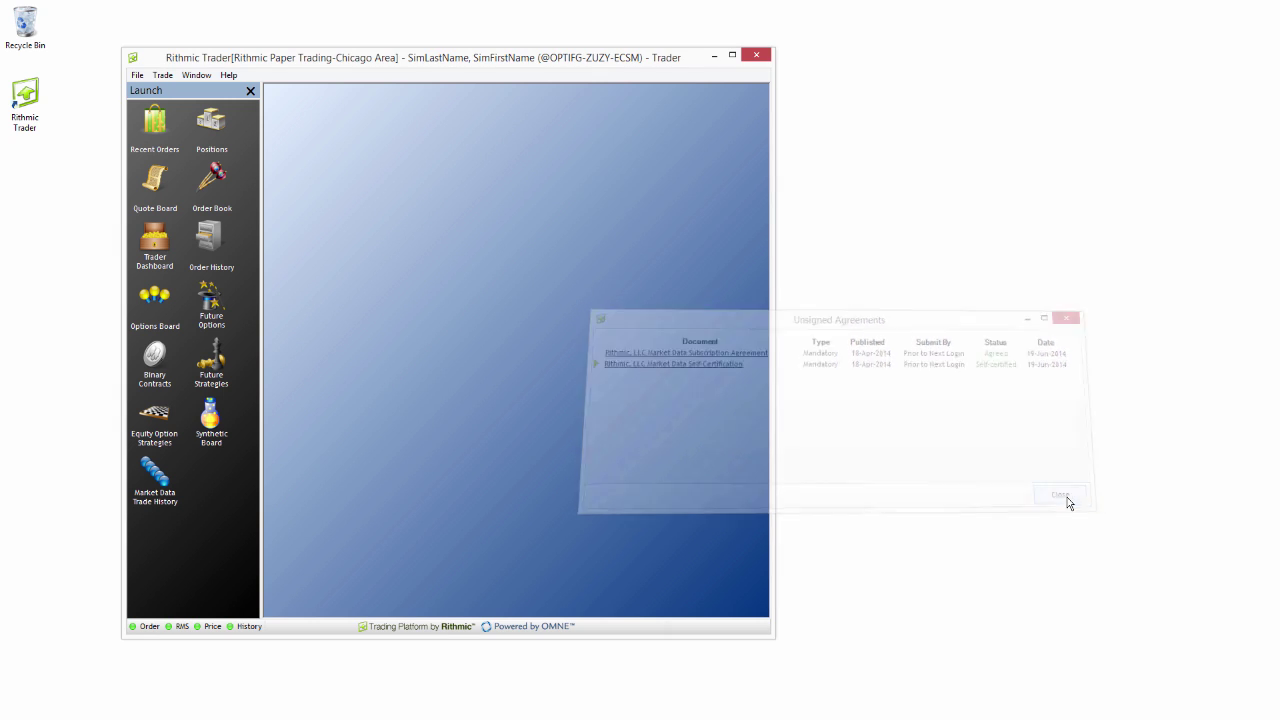
left_click(757, 56)
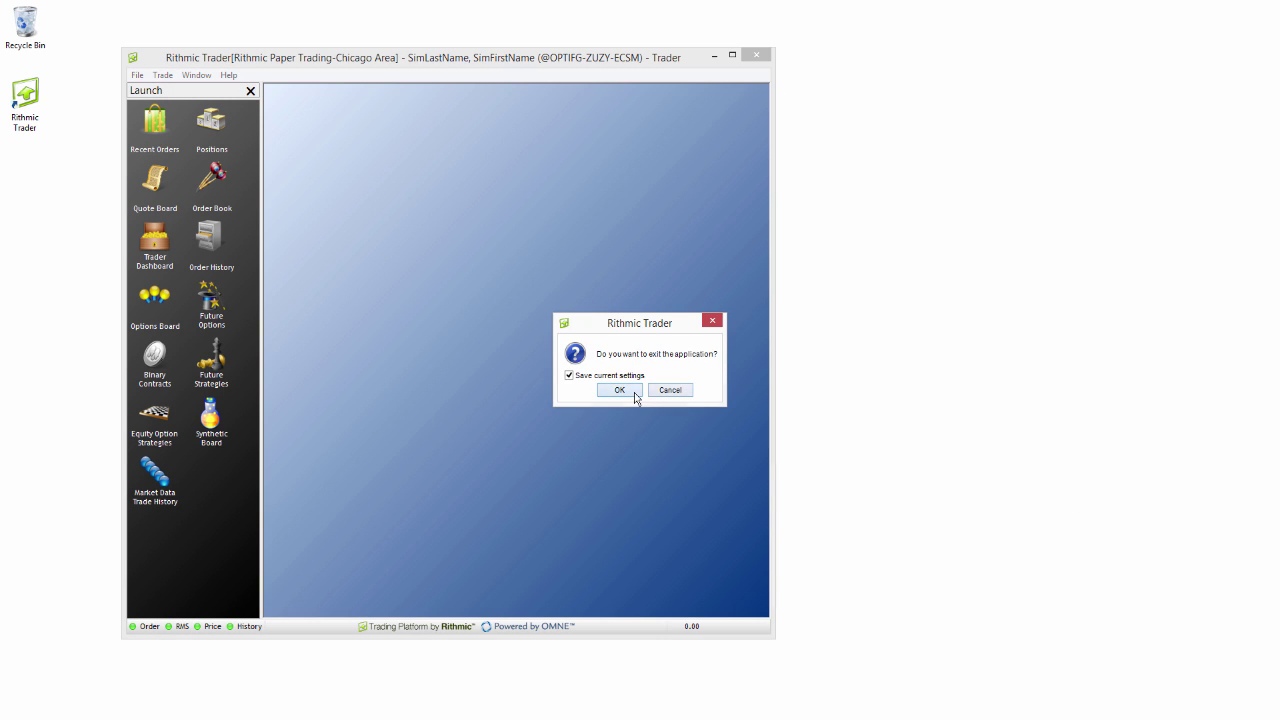
left_click(634, 392)
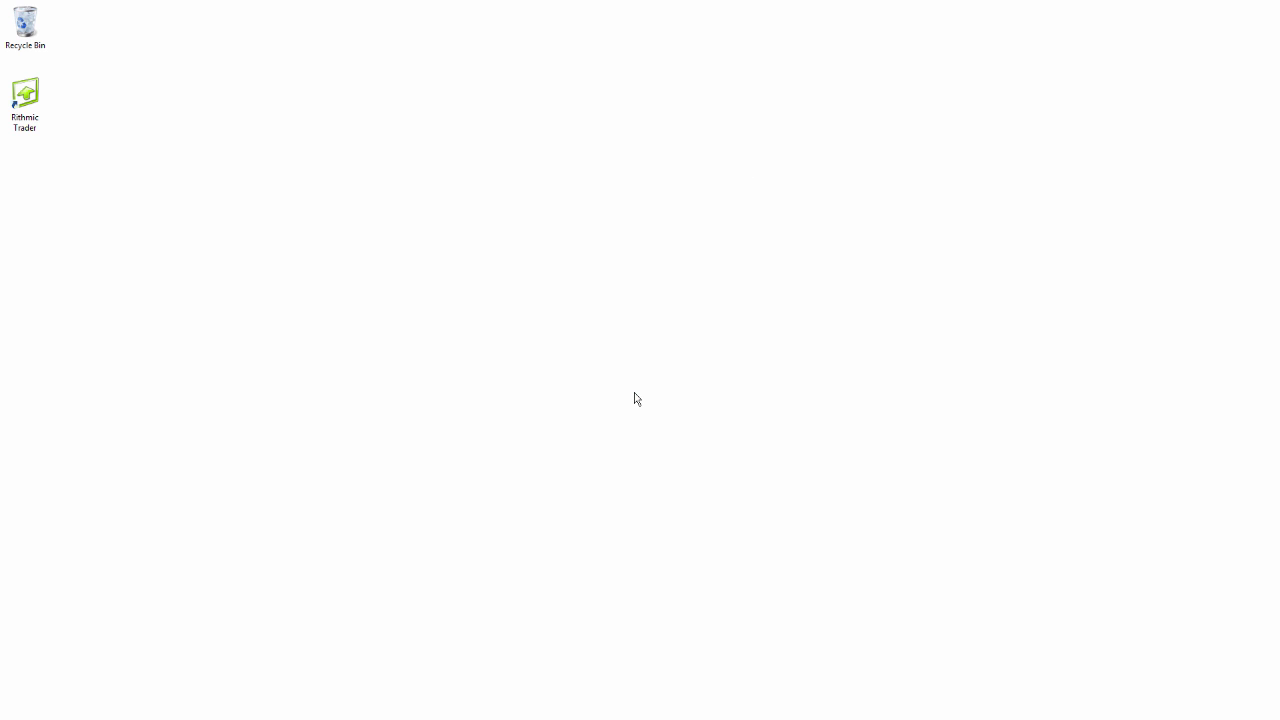